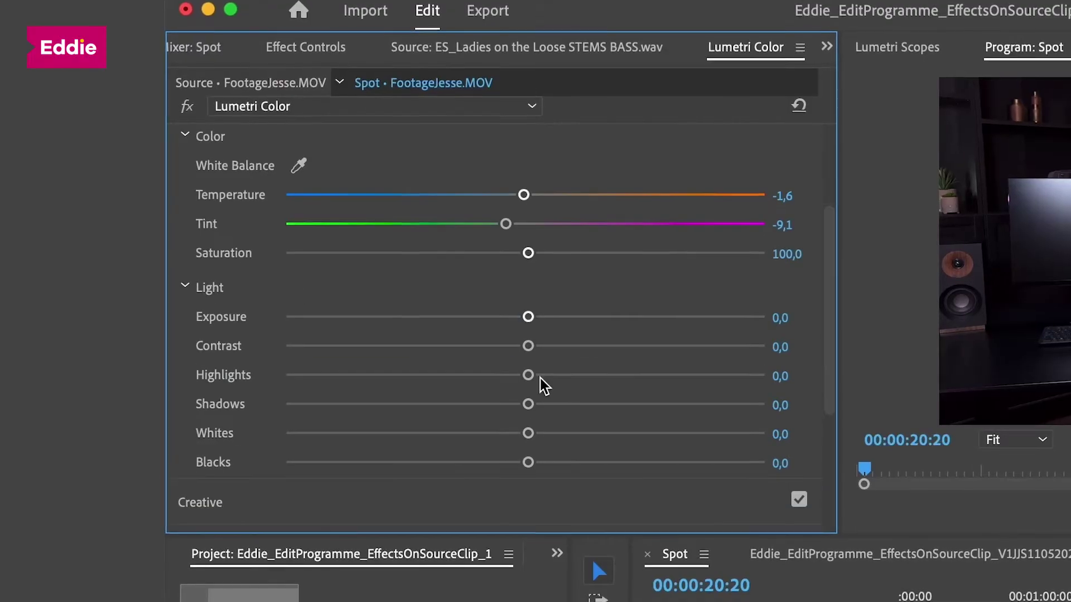
In Lumetri Basic Correction, raise the Spot clip's Exposure to 0.4 and Contrast to 33.3.
drag(528, 316, 607, 346)
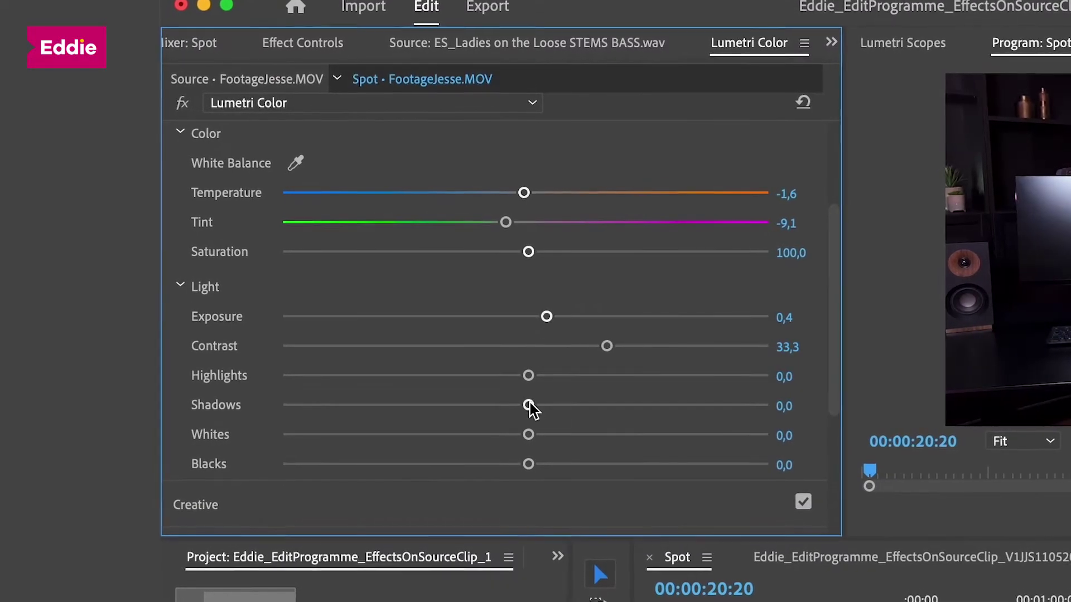
Set Highlights to -34.7, Shadows to -29.6, Whites to 12.8 and Blacks to 2.1.
drag(528, 376, 444, 376)
drag(528, 405, 453, 406)
drag(528, 435, 558, 435)
drag(528, 464, 534, 467)
Set Saturation to 102.6 and expand the HSL Secondary settings.
scroll(534, 468, down, 3)
scroll(527, 162, up, 1)
mouse_move(528, 157)
mouse_down()
mouse_move(548, 157)
mouse_move(533, 156)
mouse_up()
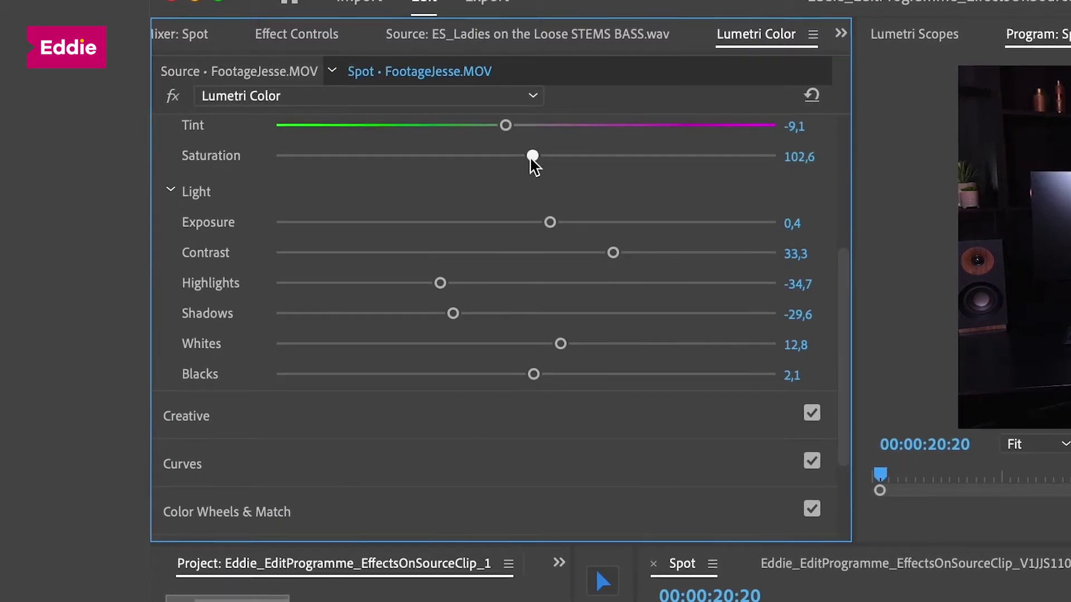
scroll(299, 478, down, 3)
click(346, 416)
scroll(493, 406, down, 5)
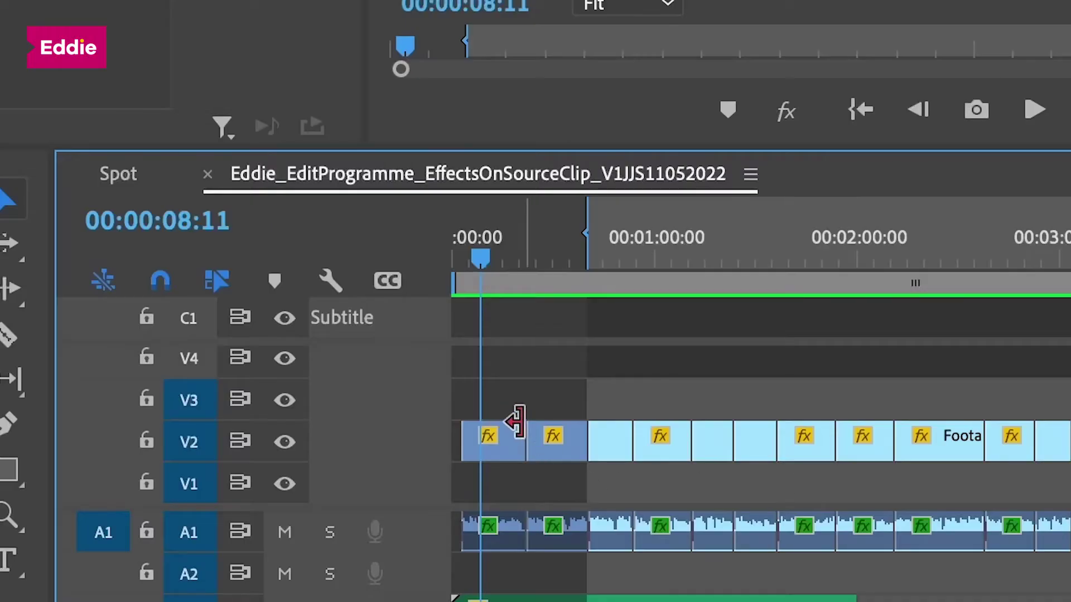
Select the first V2 footage clip and cut its Lumetri Color effect from Effect Controls.
click(497, 438)
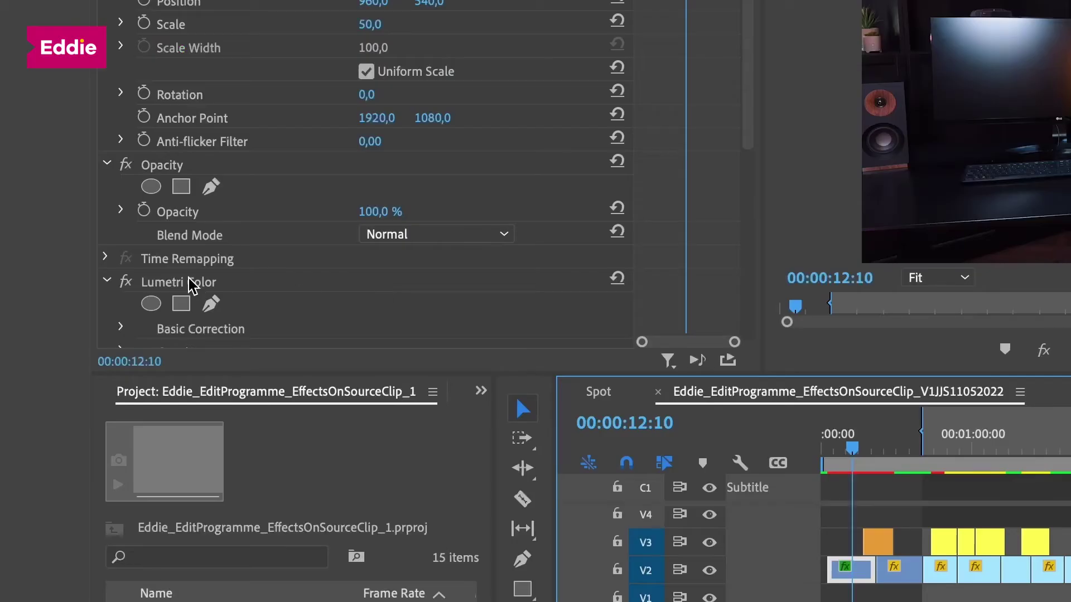
right_click(191, 286)
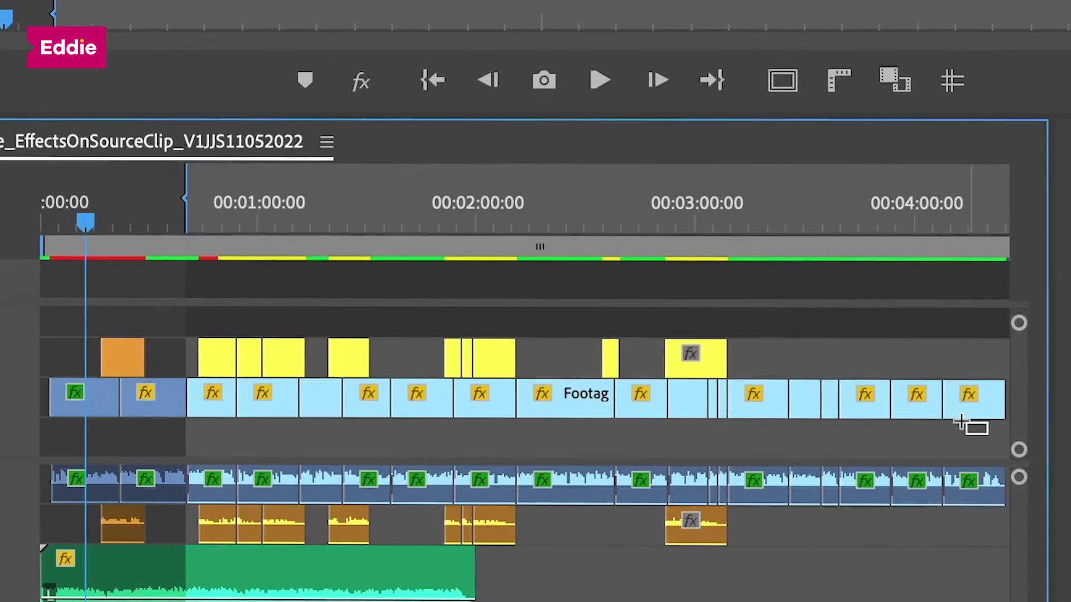
Marquee-select the later V2 footage clips and move the playhead near the sequence start.
drag(986, 432, 148, 403)
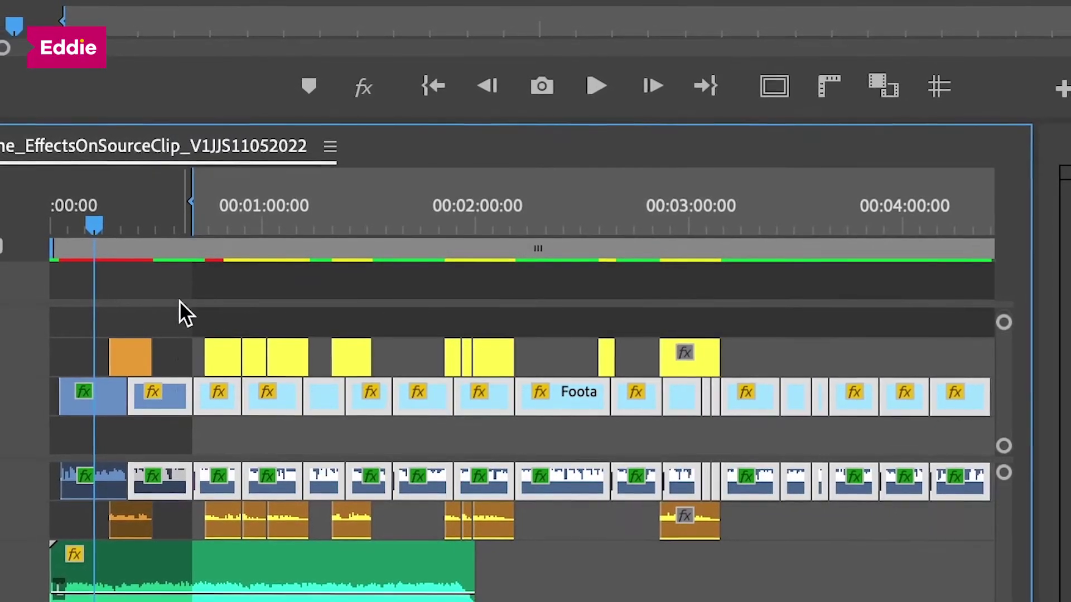
click(171, 223)
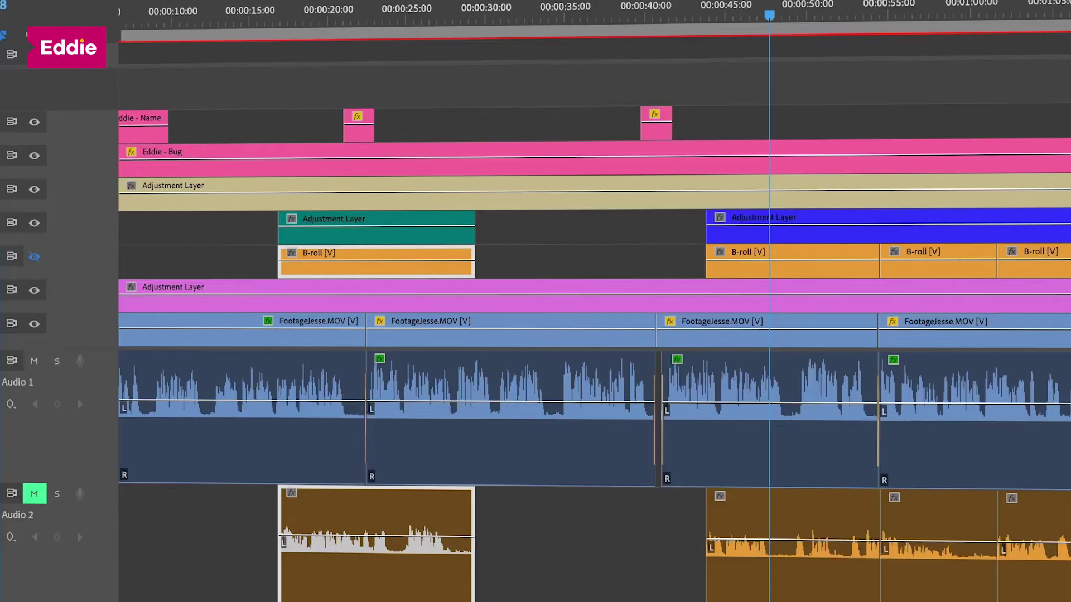
scroll(591, 301, right, 6)
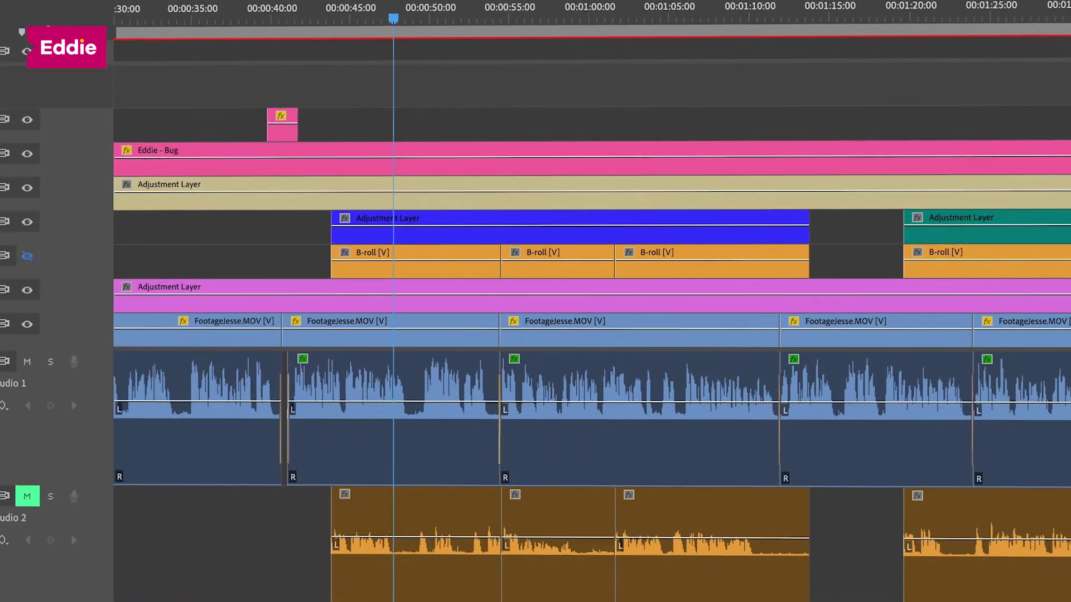
scroll(591, 301, right, 8)
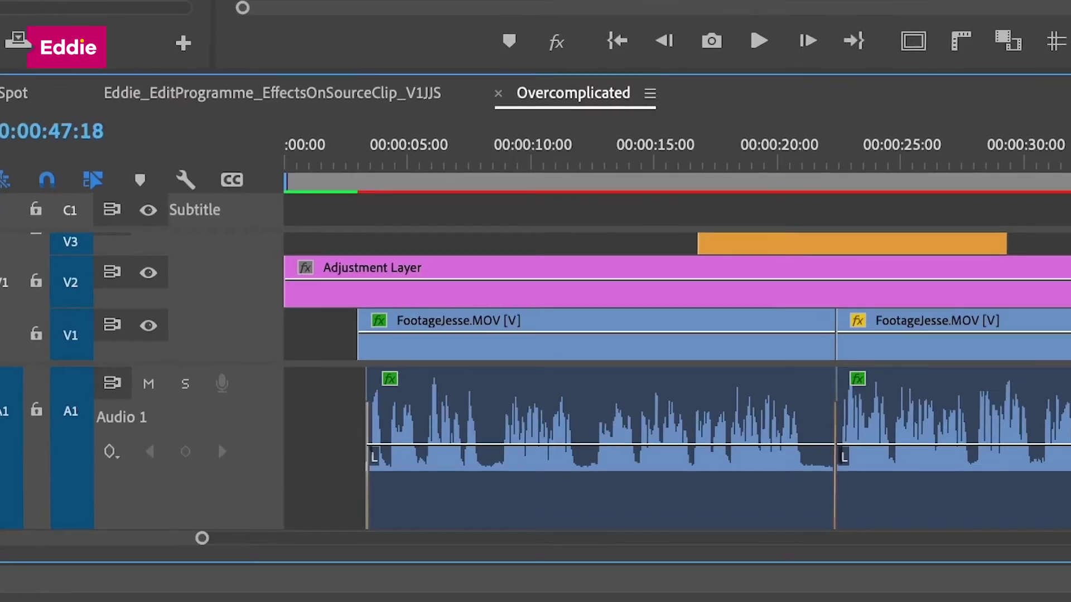
scroll(591, 268, up, 4)
scroll(591, 268, down, 3)
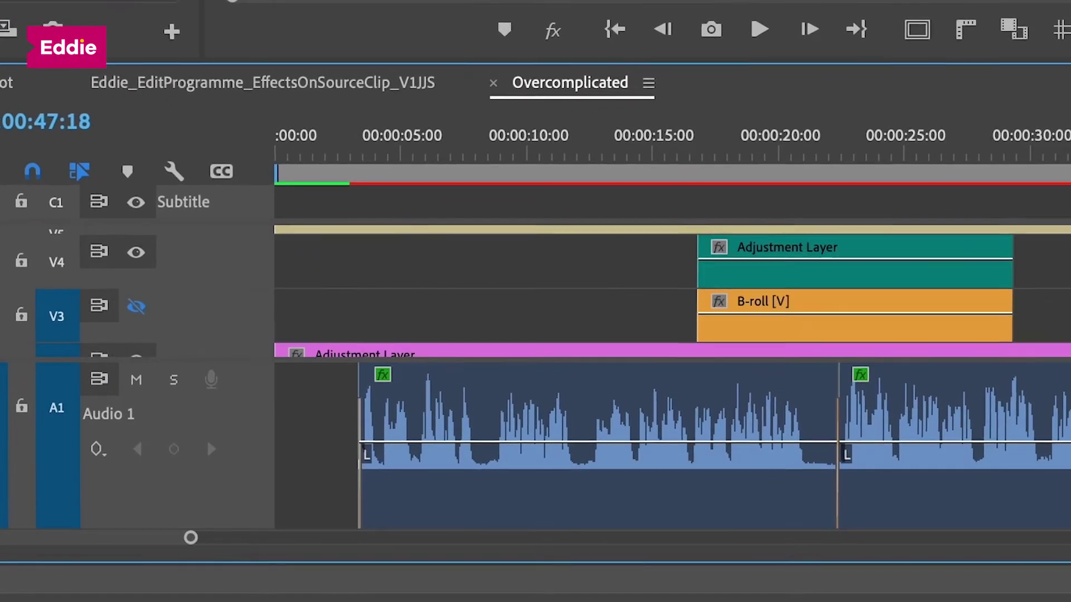
scroll(140, 527, right, 12)
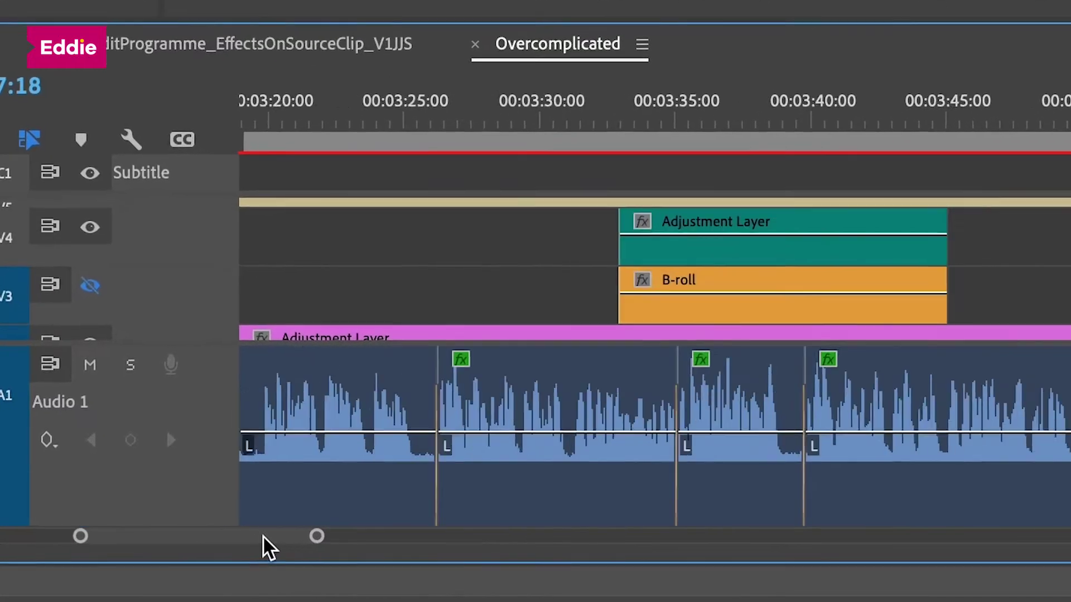
scroll(407, 251, down, 2)
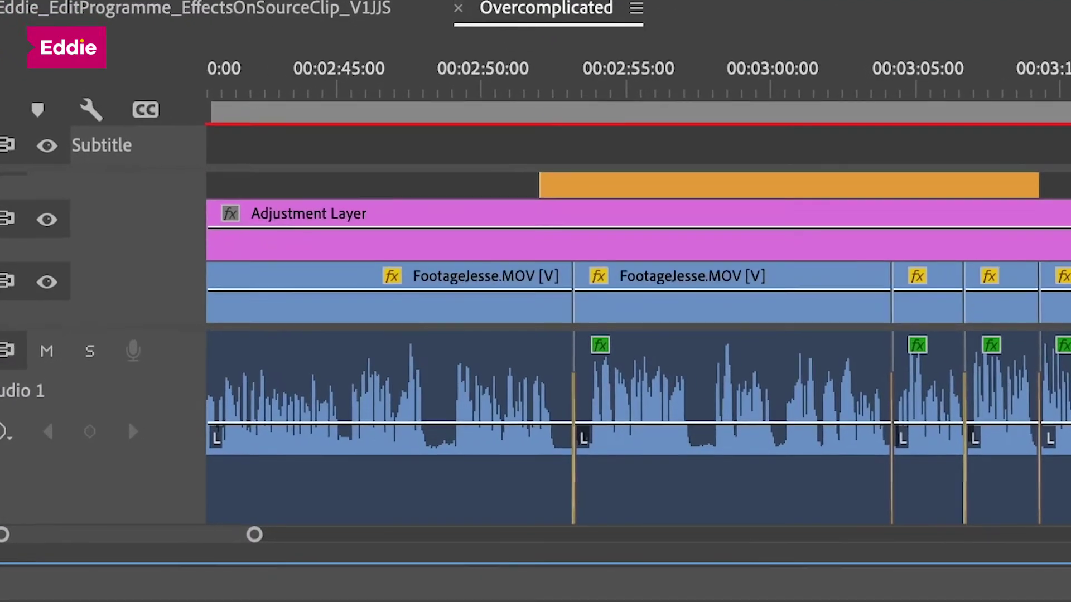
scroll(407, 251, up, 3)
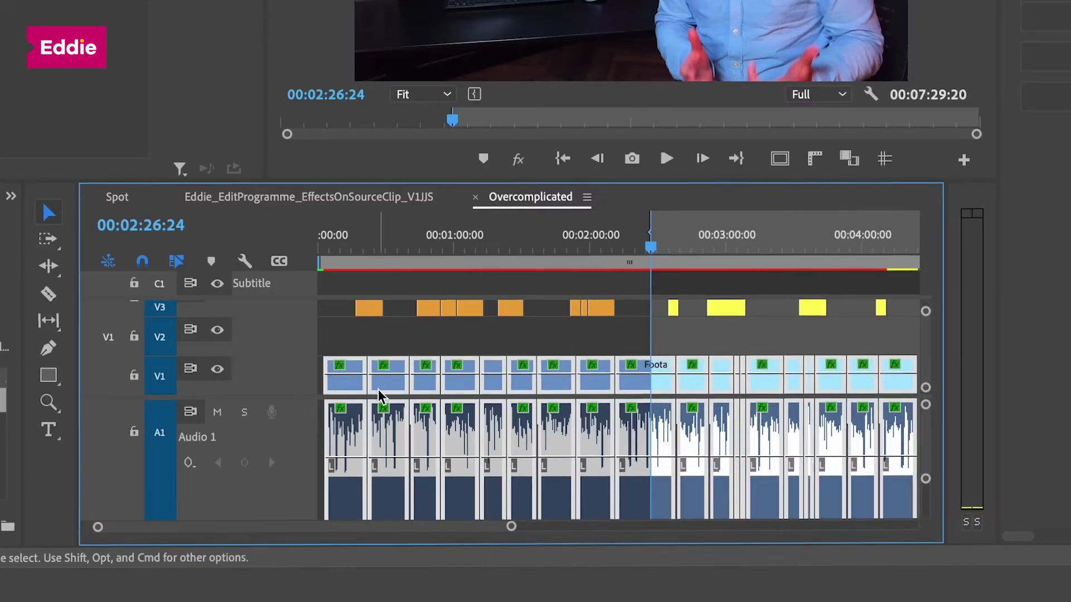
Remove attributes from the selected clips, keeping Motion, Opacity and Time Remapping.
right_click(383, 399)
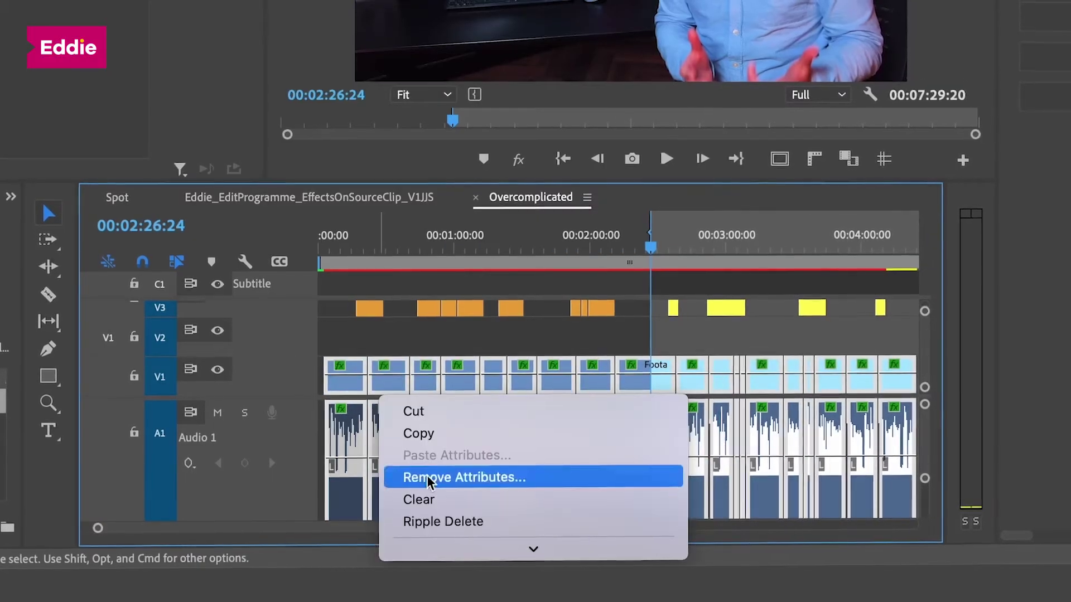
click(433, 474)
click(267, 18)
click(383, 118)
click(383, 69)
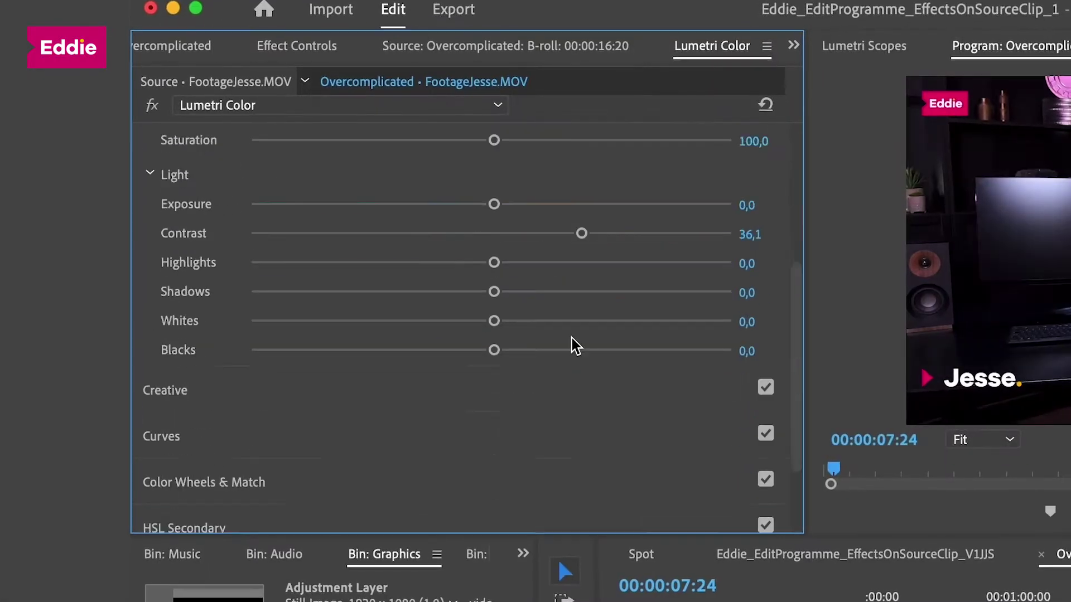
scroll(574, 347, down, 5)
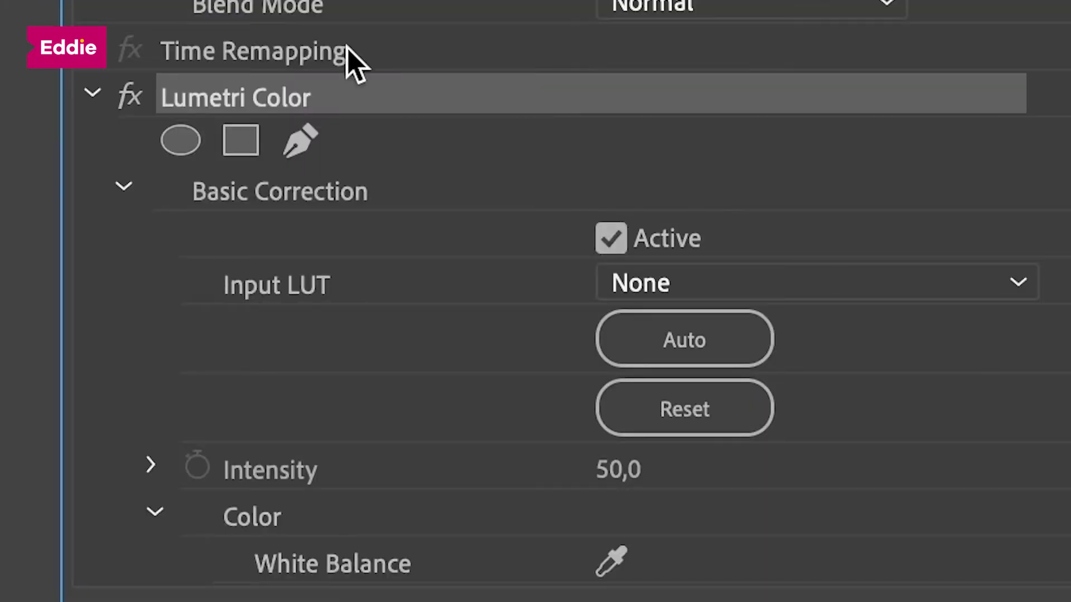
Copy the Lumetri Color effect and select the footage clips on the right of the timeline.
right_click(362, 110)
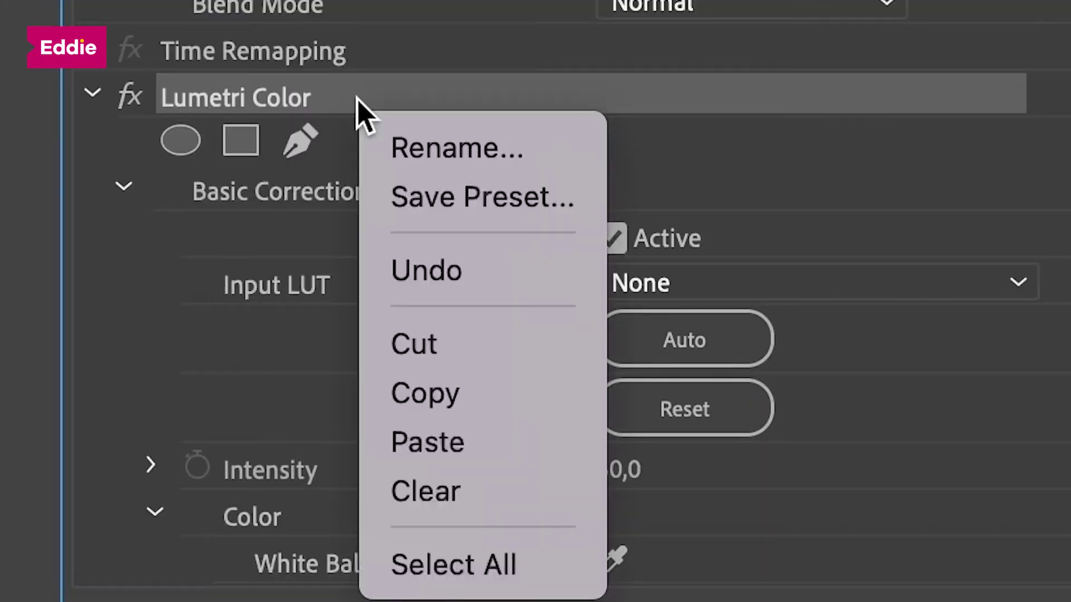
click(446, 398)
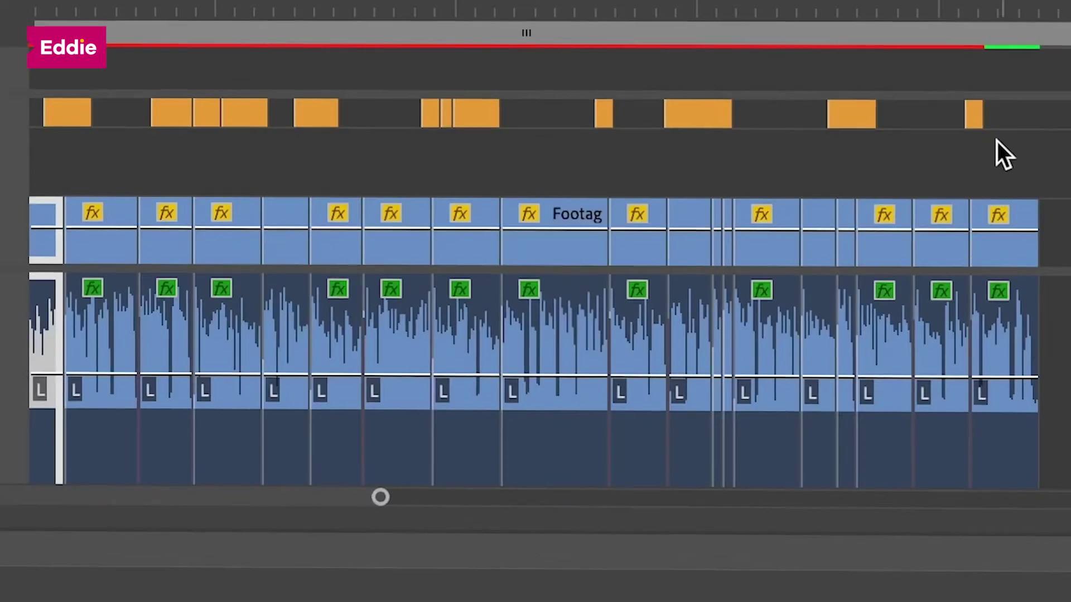
drag(1007, 167, 109, 250)
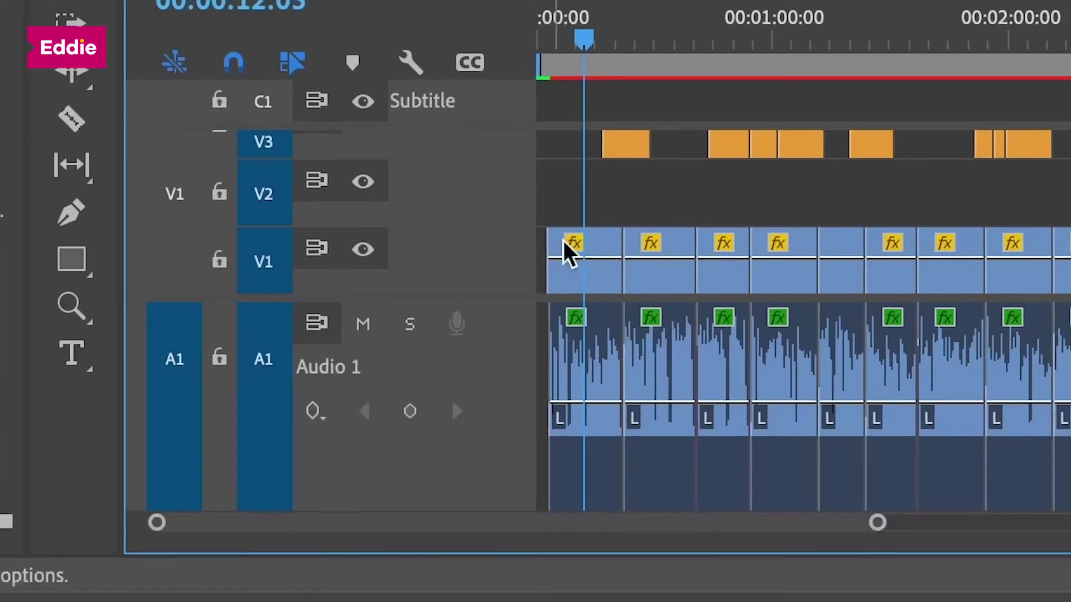
Select the first FootageJesse.MOV clip on V1 to show its Motion and Opacity settings.
click(591, 283)
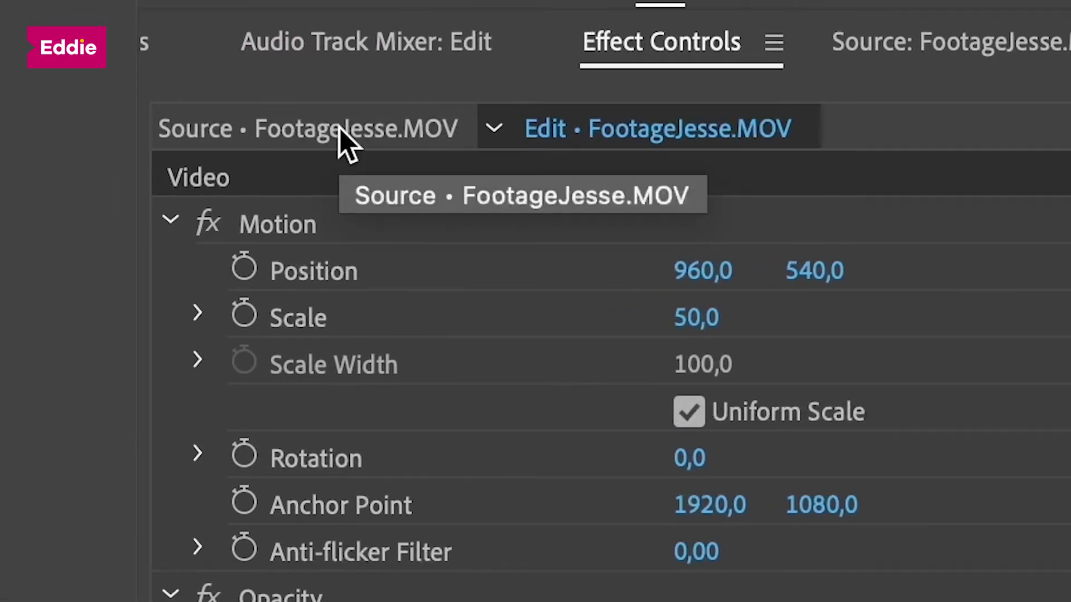
Apply Lumetri Color to the FootageJesse.MOV source clip via the Source tab in Effect Controls.
click(339, 128)
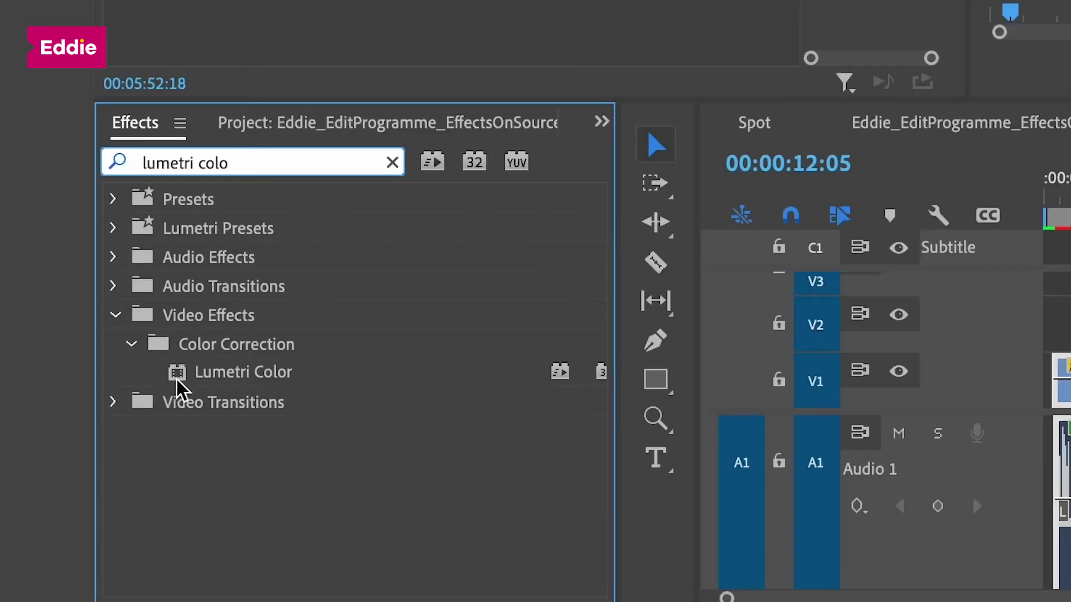
drag(177, 381, 435, 429)
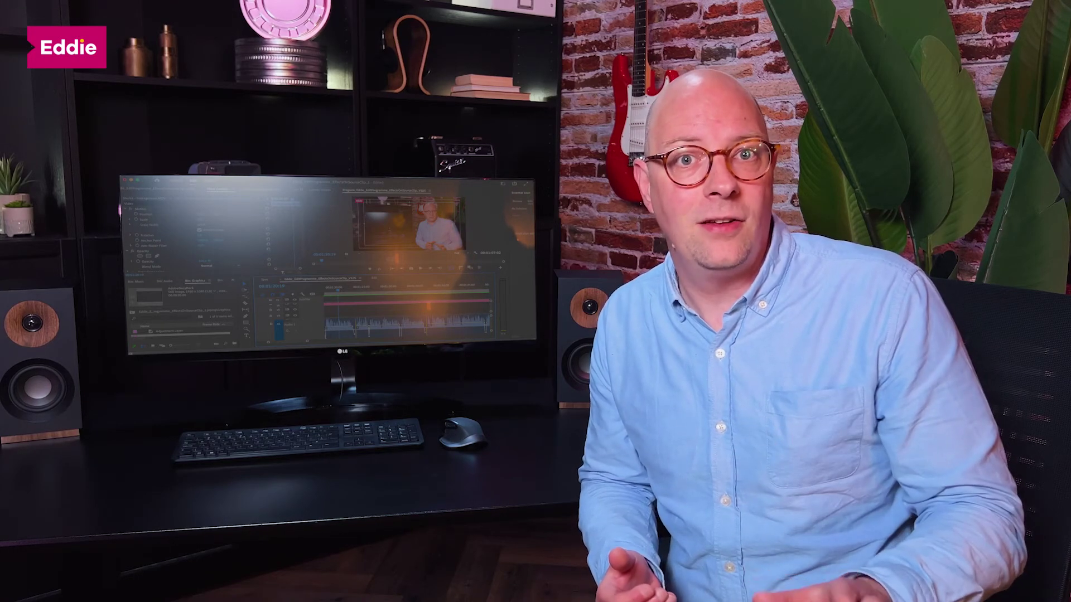
Add two points to the master RGB curve, lift the black point and lower the white point slightly.
click(440, 254)
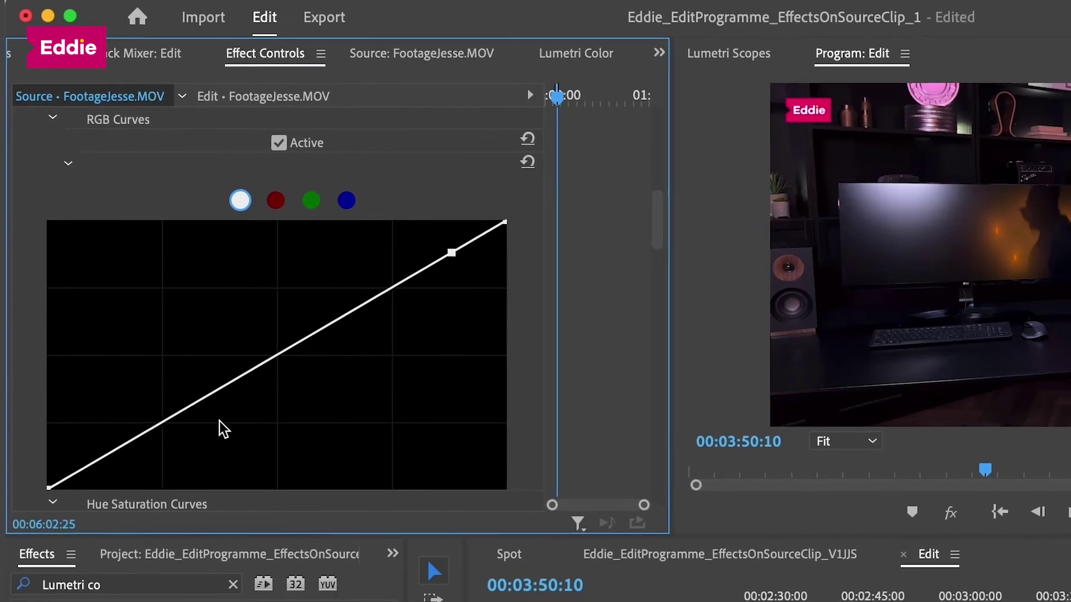
click(163, 446)
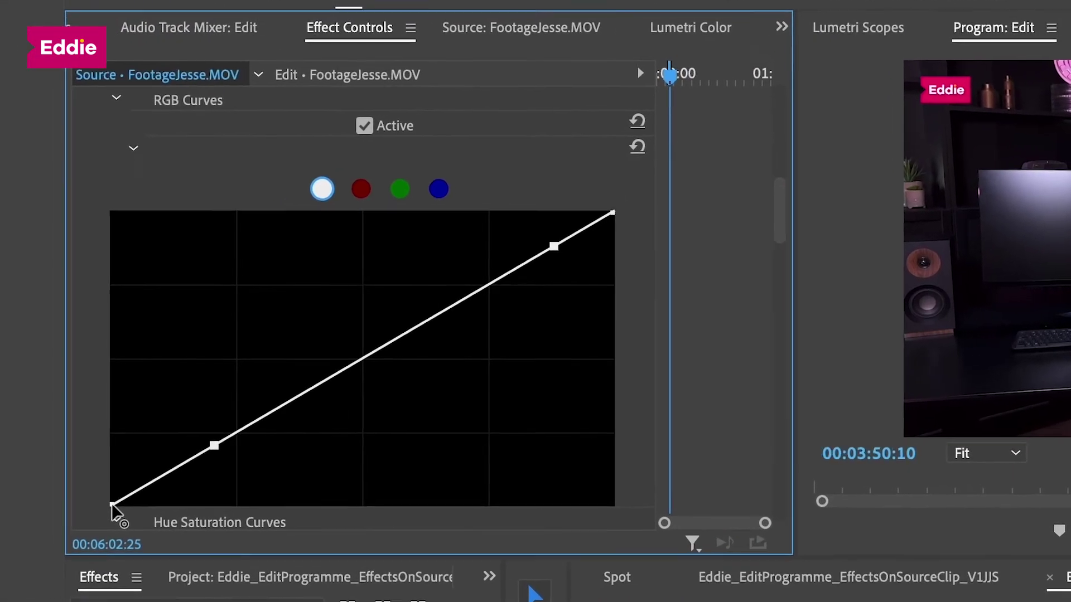
drag(74, 495, 74, 465)
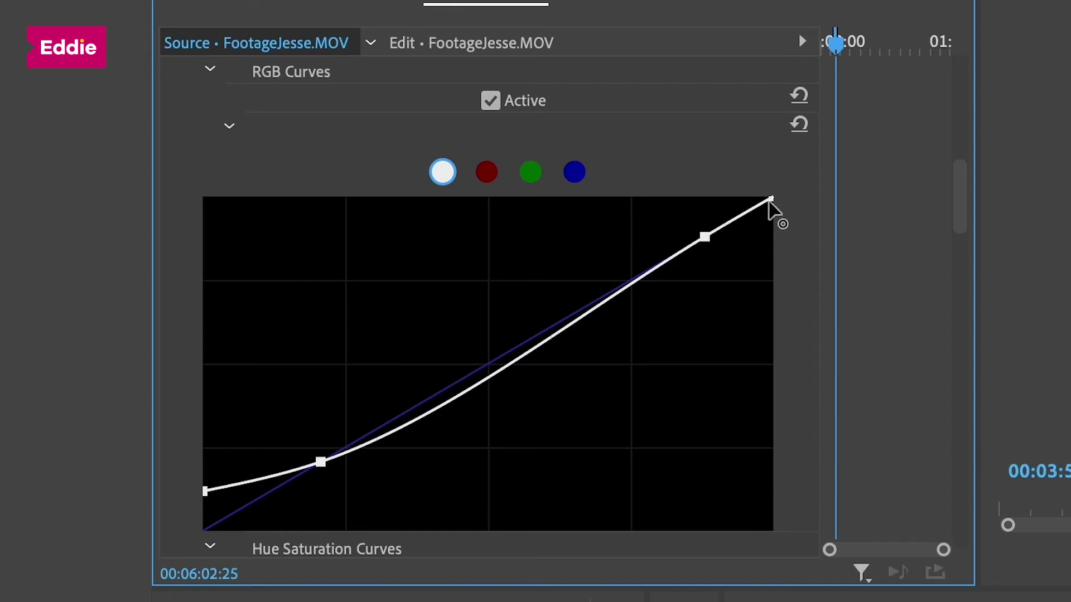
drag(768, 200, 768, 203)
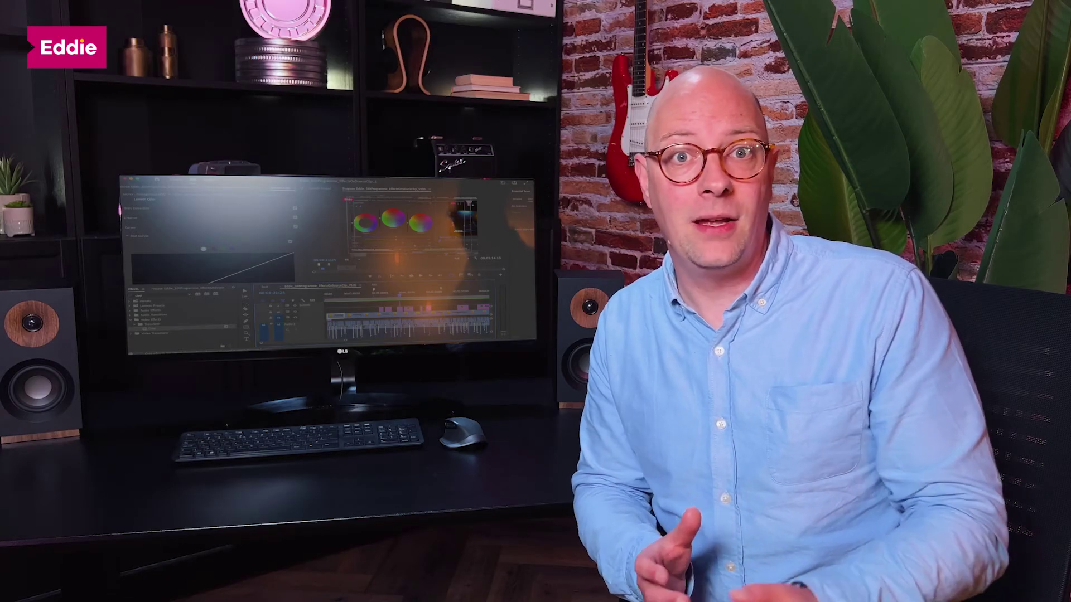